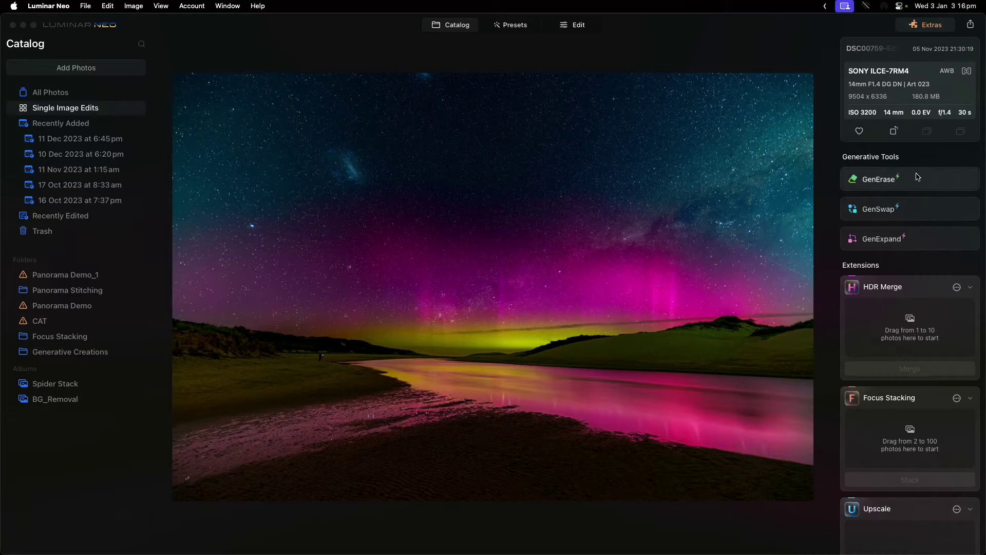
Step: Open GenErase on the aurora night-sky photo
{"action": "left_click", "coordinate": [885, 181]}
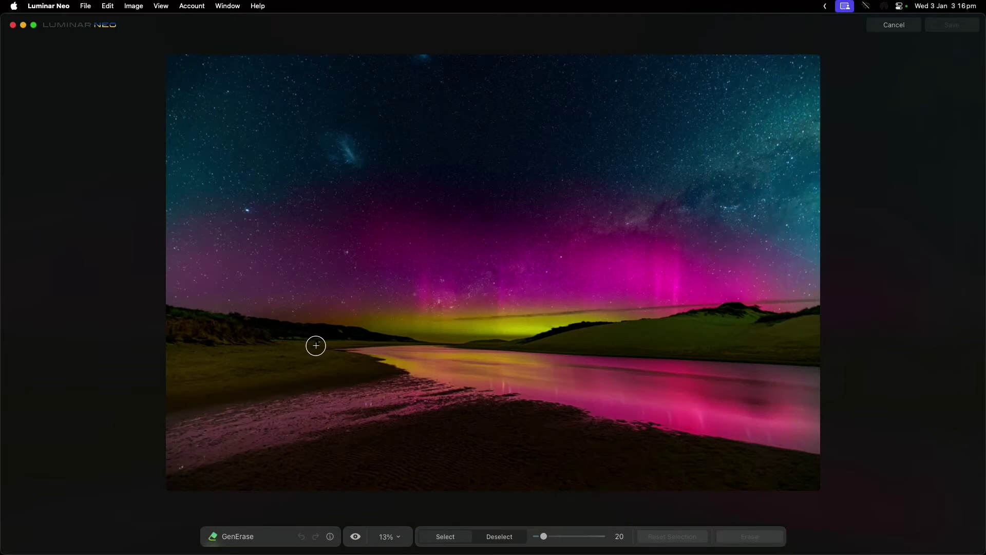
Step: Erase the small object on the left shore, then enlarge the brush to 68
{"action": "left_click", "coordinate": [318, 345]}
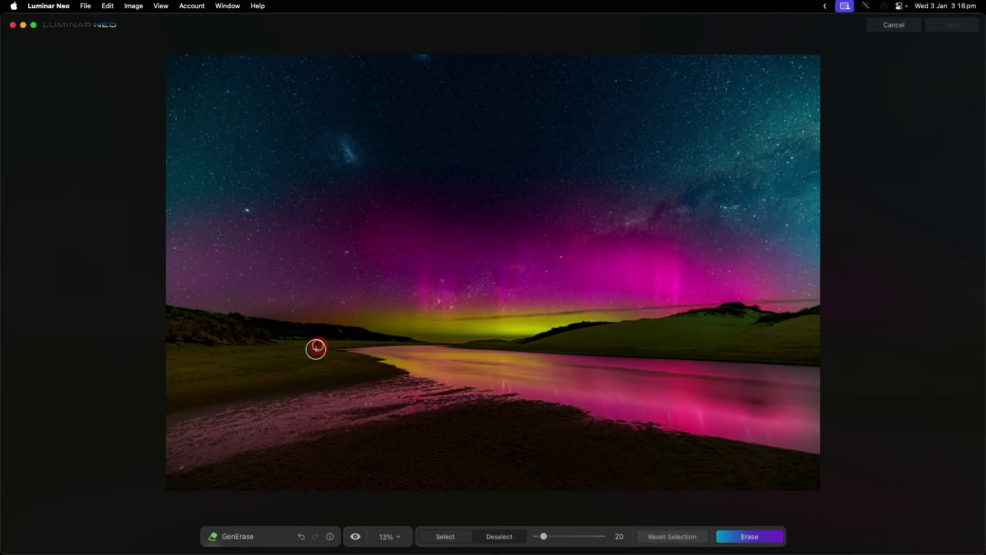
{"action": "left_click", "coordinate": [756, 537]}
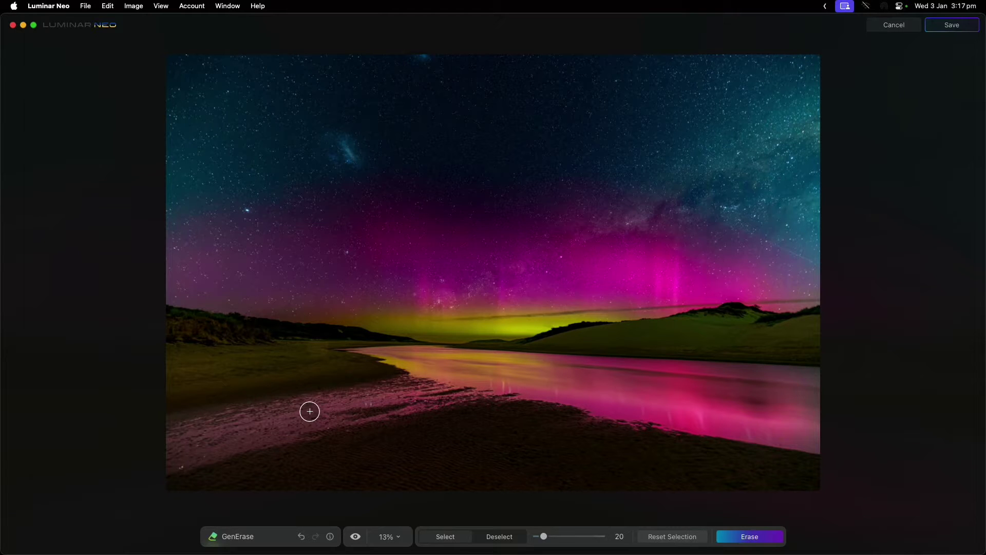
{"action": "key", "text": "bracketright"}
{"action": "key", "text": "bracketright"}
{"action": "key", "text": "bracketright"}
{"action": "key", "text": "bracketright"}
{"action": "key", "text": "bracketright"}
{"action": "key", "text": "bracketright"}
{"action": "key", "text": "bracketright"}
{"action": "key", "text": "bracketright"}
{"action": "key", "text": "bracketright"}
{"action": "key", "text": "bracketright"}
Step: Erase the lower-left beach streaks, clear the extra beach mask, and discard the GenErase edits
{"action": "mouse_move", "coordinate": [177, 449]}
{"action": "left_mouse_down"}
{"action": "mouse_move", "coordinate": [390, 406]}
{"action": "mouse_move", "coordinate": [452, 433]}
{"action": "mouse_move", "coordinate": [464, 424]}
{"action": "mouse_move", "coordinate": [354, 409]}
{"action": "mouse_move", "coordinate": [244, 426]}
{"action": "mouse_move", "coordinate": [154, 460]}
{"action": "left_mouse_up"}
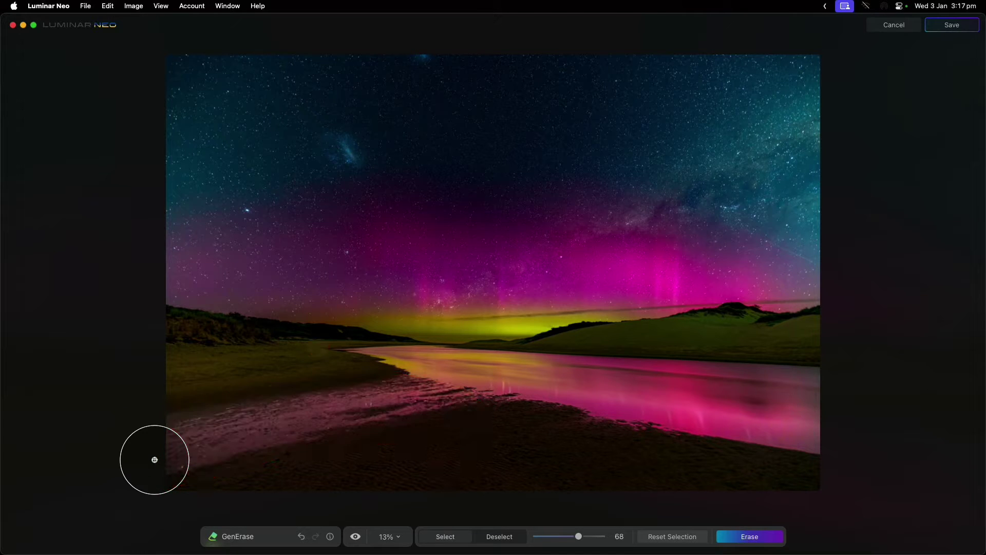
{"action": "left_click", "coordinate": [748, 536]}
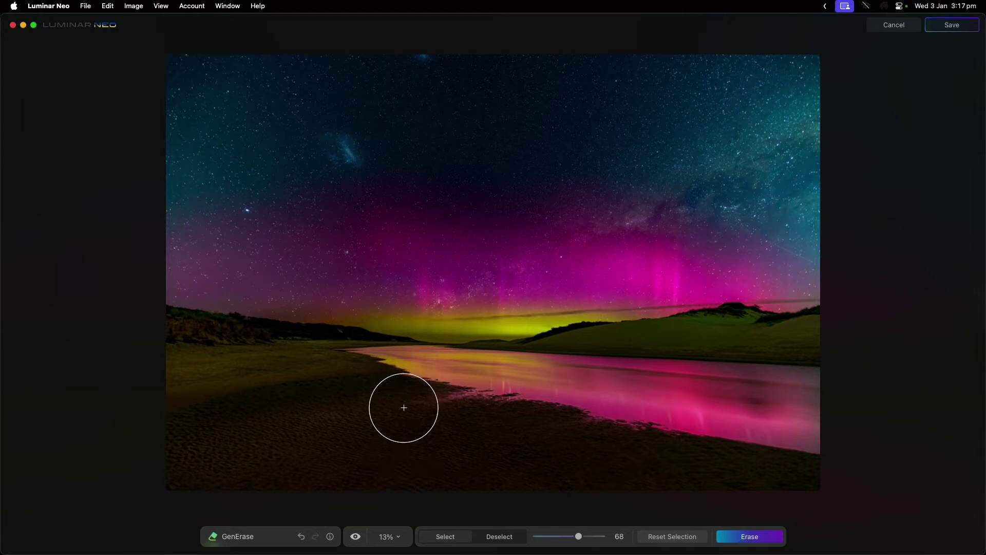
{"action": "mouse_move", "coordinate": [404, 407]}
{"action": "left_mouse_down"}
{"action": "mouse_move", "coordinate": [298, 399]}
{"action": "mouse_move", "coordinate": [166, 431]}
{"action": "mouse_move", "coordinate": [180, 416]}
{"action": "left_mouse_up"}
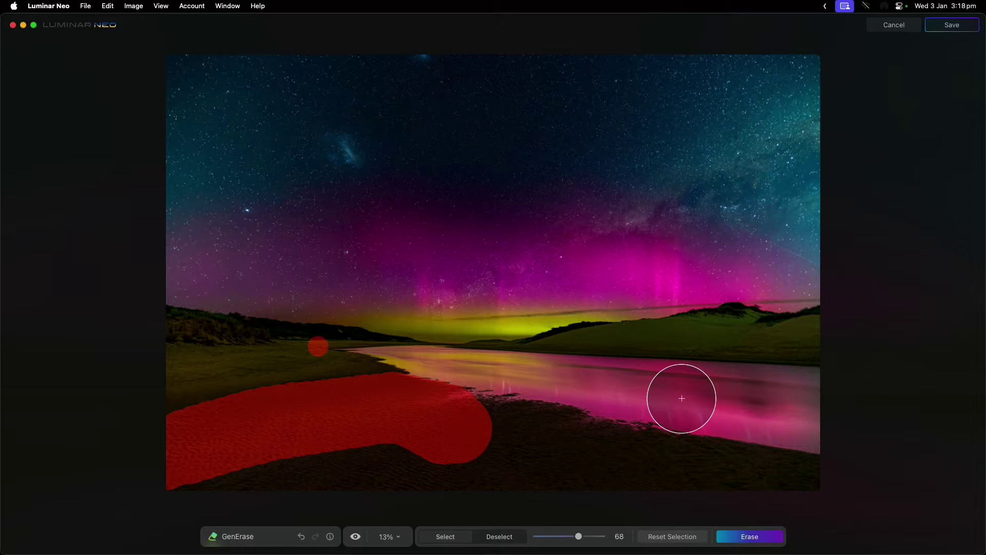
{"action": "left_click", "coordinate": [882, 29]}
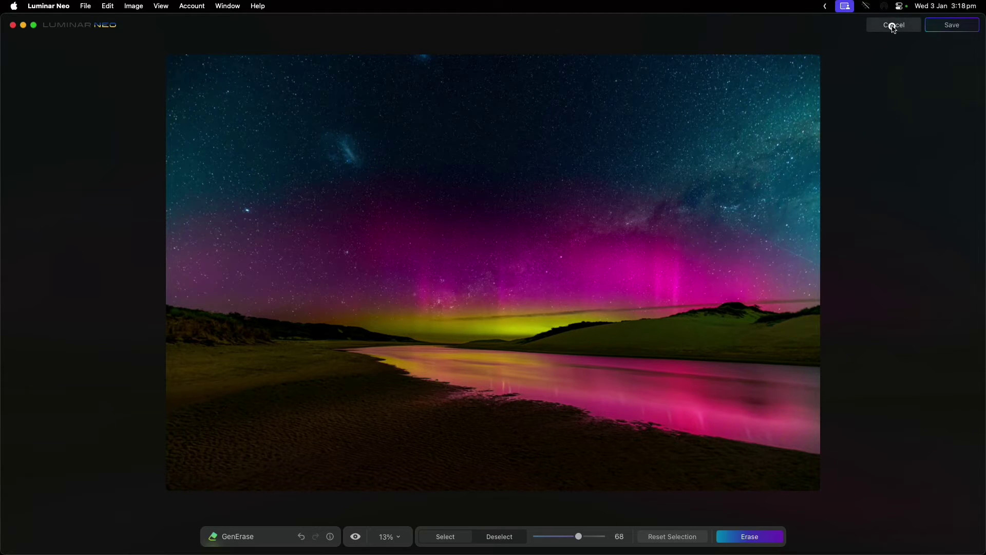
{"action": "left_click", "coordinate": [892, 26]}
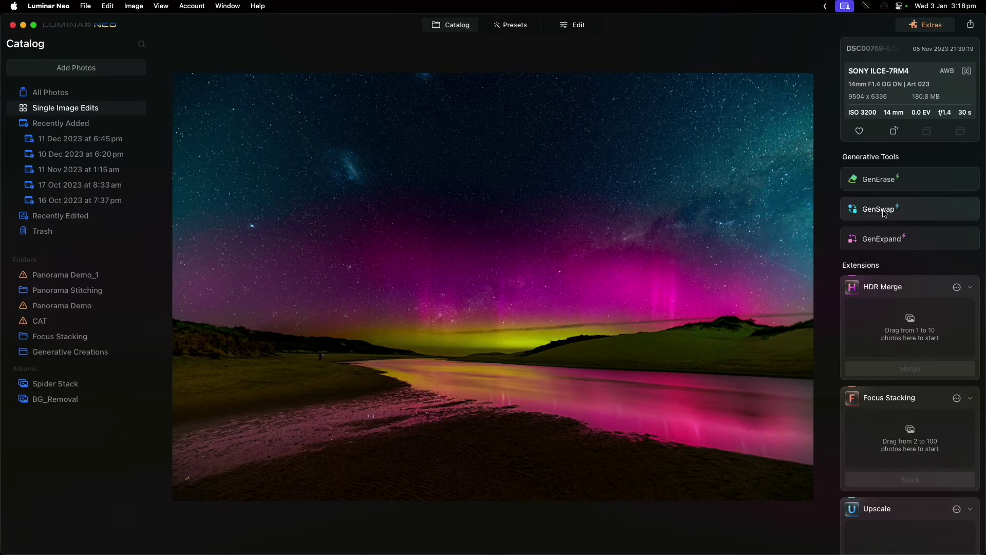
Step: Use GenSwap to generate a tent lit from inside on the right-hand dune
{"action": "left_click", "coordinate": [880, 212]}
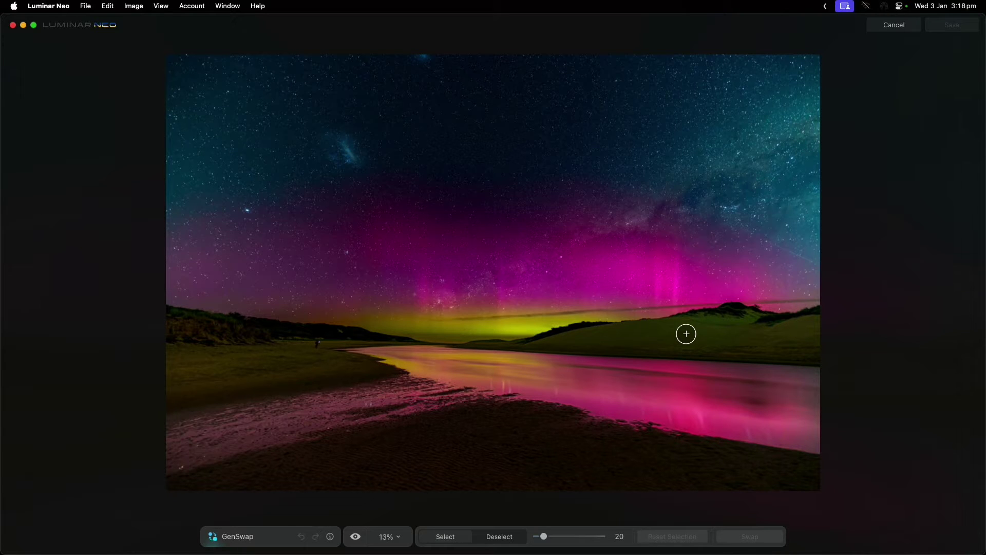
{"action": "mouse_move", "coordinate": [687, 334]}
{"action": "left_mouse_down"}
{"action": "mouse_move", "coordinate": [658, 330]}
{"action": "mouse_move", "coordinate": [678, 346]}
{"action": "mouse_move", "coordinate": [692, 343]}
{"action": "mouse_move", "coordinate": [674, 330]}
{"action": "mouse_move", "coordinate": [660, 336]}
{"action": "mouse_move", "coordinate": [695, 339]}
{"action": "mouse_move", "coordinate": [686, 334]}
{"action": "left_mouse_up"}
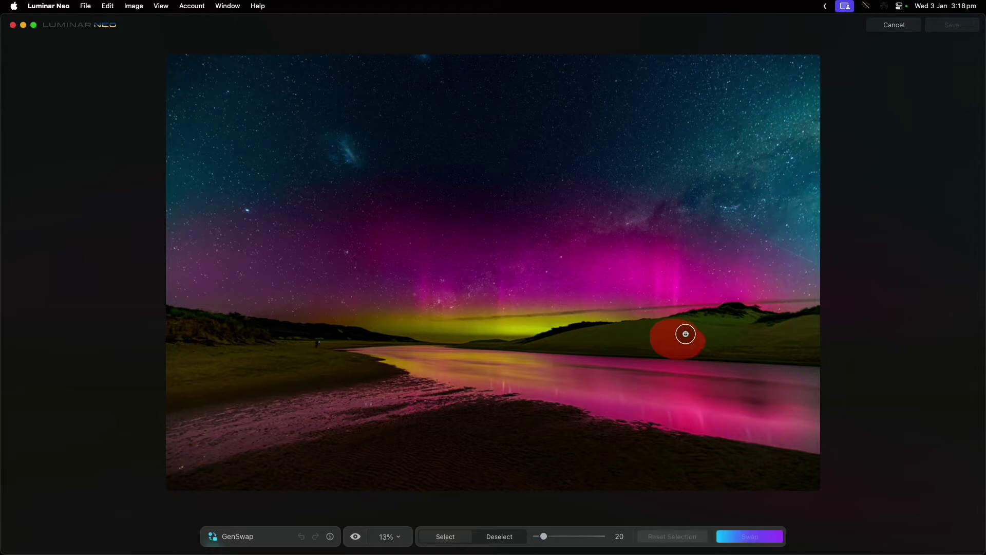
{"action": "left_click", "coordinate": [291, 513]}
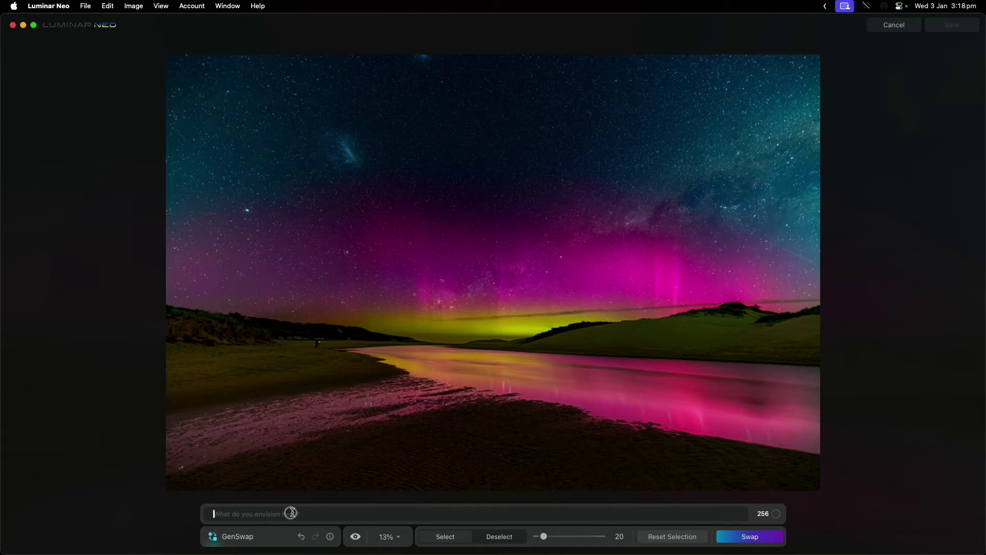
{"action": "type", "text": "a"}
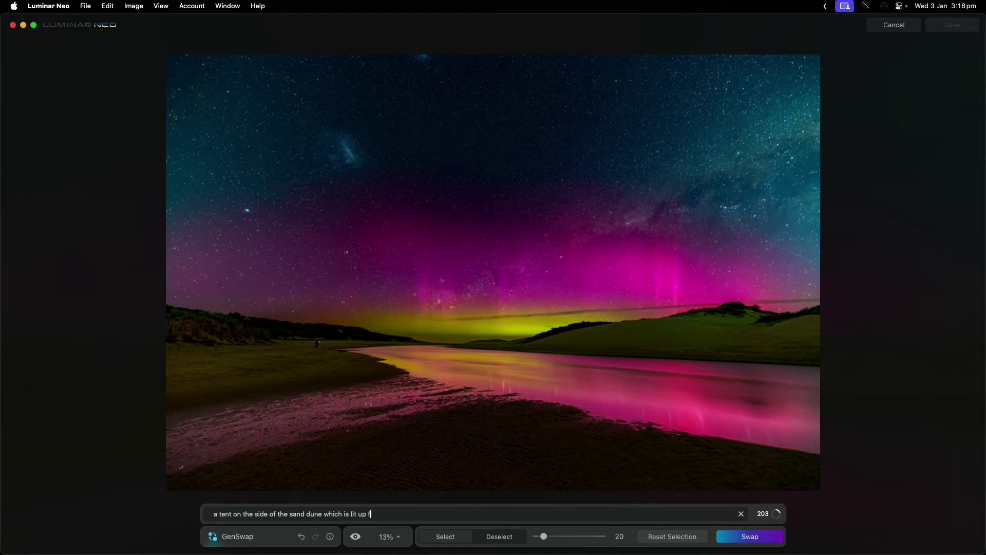
{"action": "key", "text": "Return"}
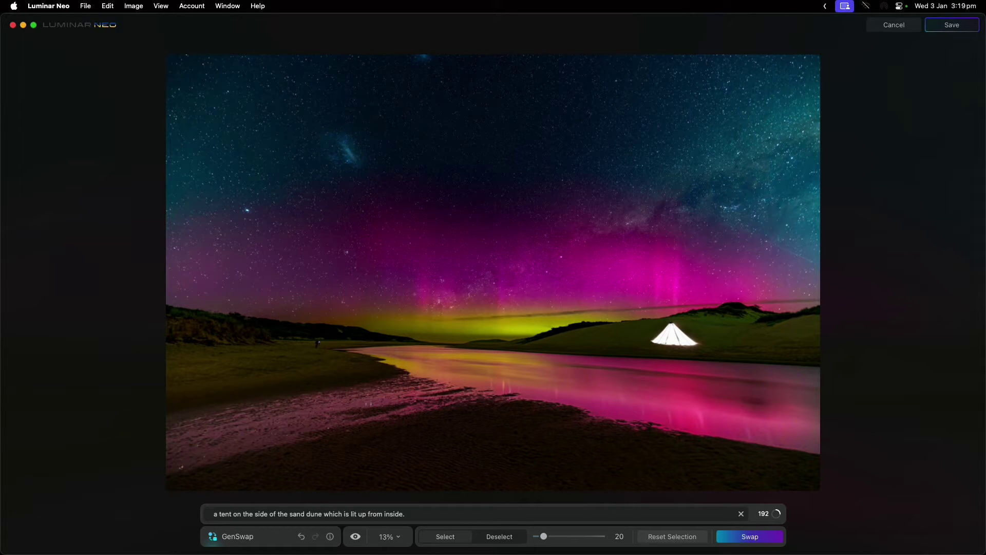
{"action": "left_click_drag", "start_coordinate": [608, 337], "coordinate": [632, 341]}
Step: Replace the prompt with 'a car on the sand dune' and generate the car
{"action": "left_click_drag", "start_coordinate": [428, 514], "coordinate": [158, 514]}
{"action": "type", "text": "a"}
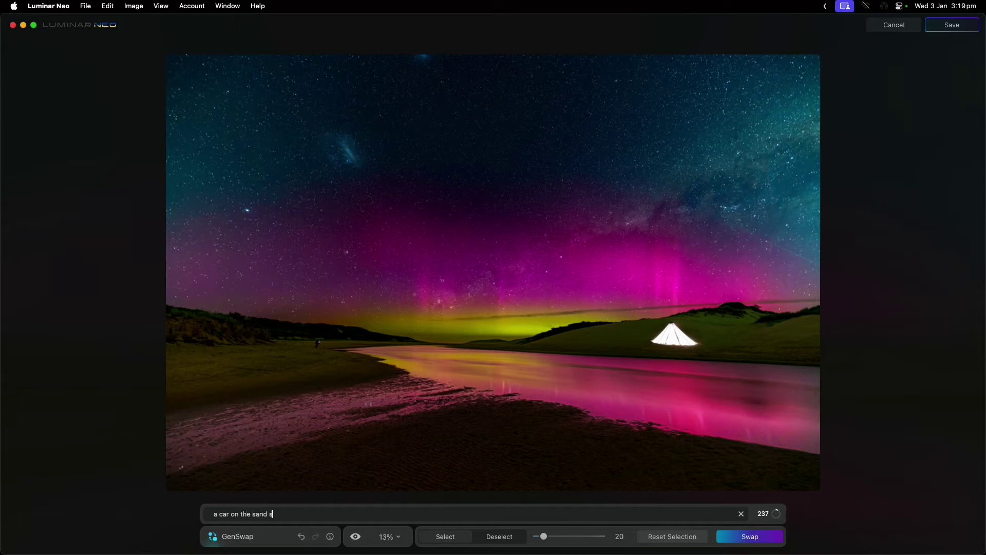
{"action": "type", "text": " car on the sand dune"}
{"action": "key", "text": "Return"}
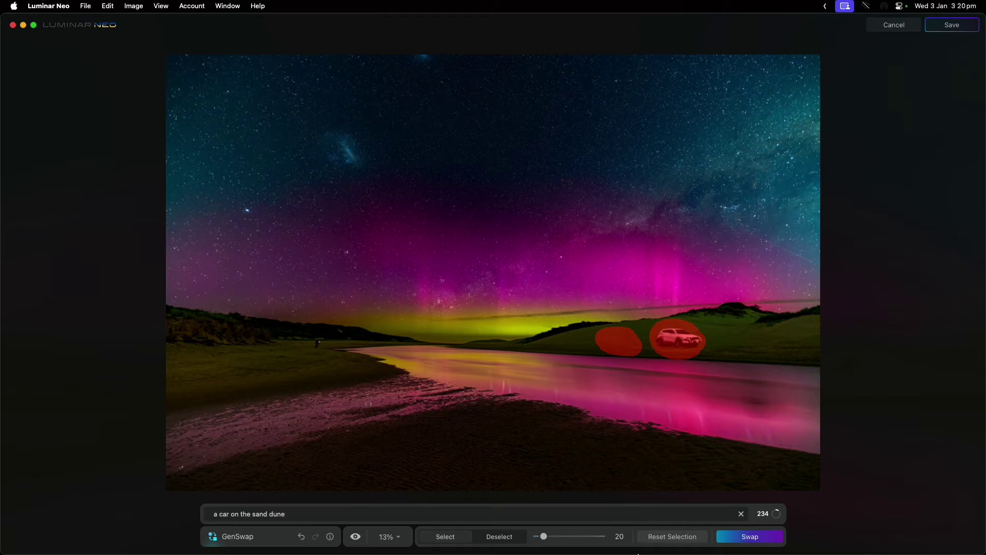
Step: Clear the selection masks and discard the GenSwap edits
{"action": "left_click", "coordinate": [663, 539]}
{"action": "left_click", "coordinate": [688, 537]}
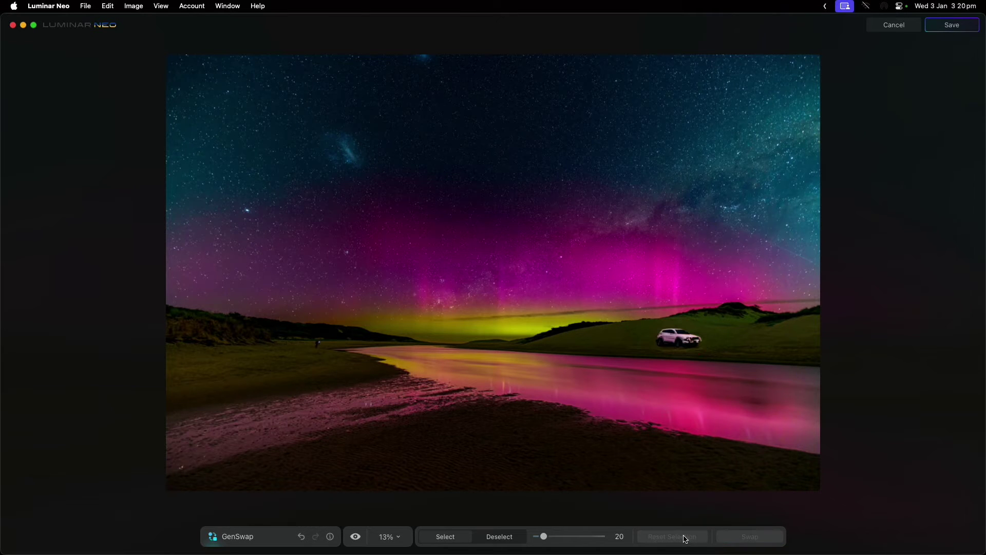
{"action": "left_click", "coordinate": [888, 24]}
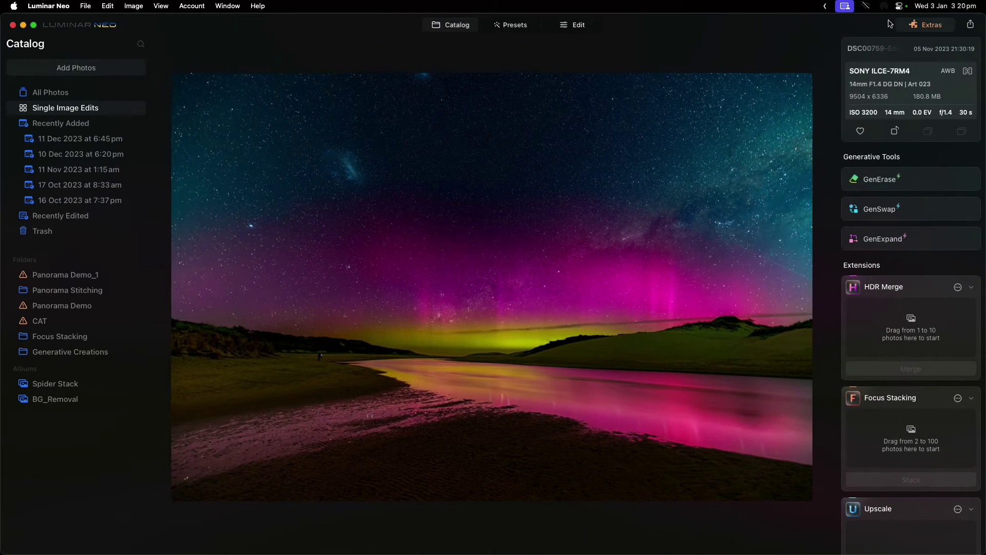
Step: Widen the aurora photo's right edge with GenExpand, generate it, then discard the expansion
{"action": "left_click", "coordinate": [895, 240]}
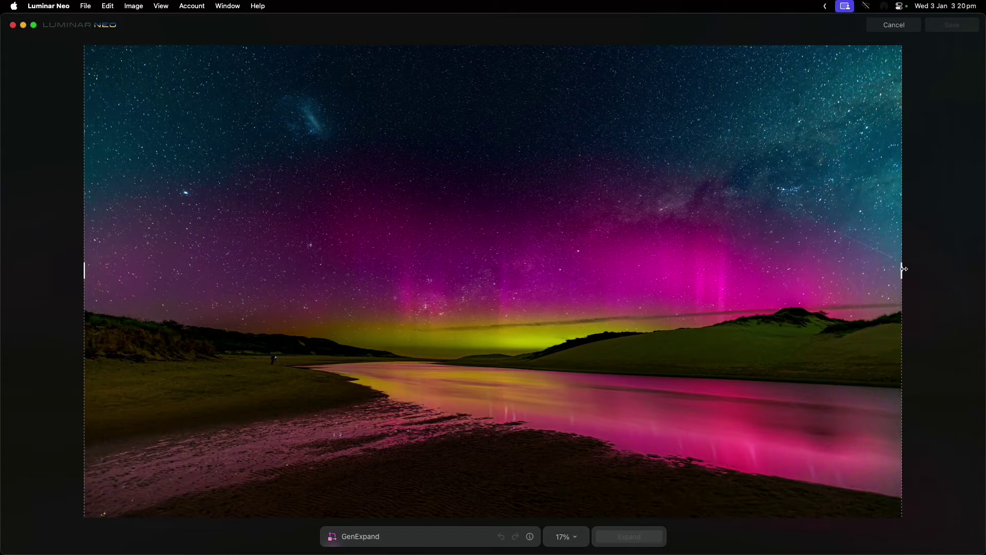
{"action": "left_click_drag", "start_coordinate": [902, 270], "coordinate": [976, 272]}
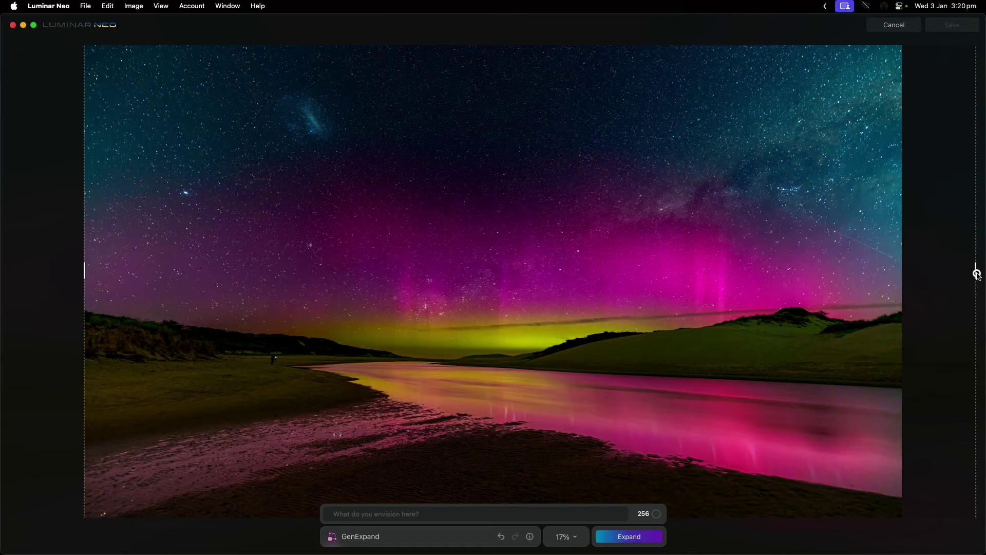
{"action": "left_click", "coordinate": [631, 537]}
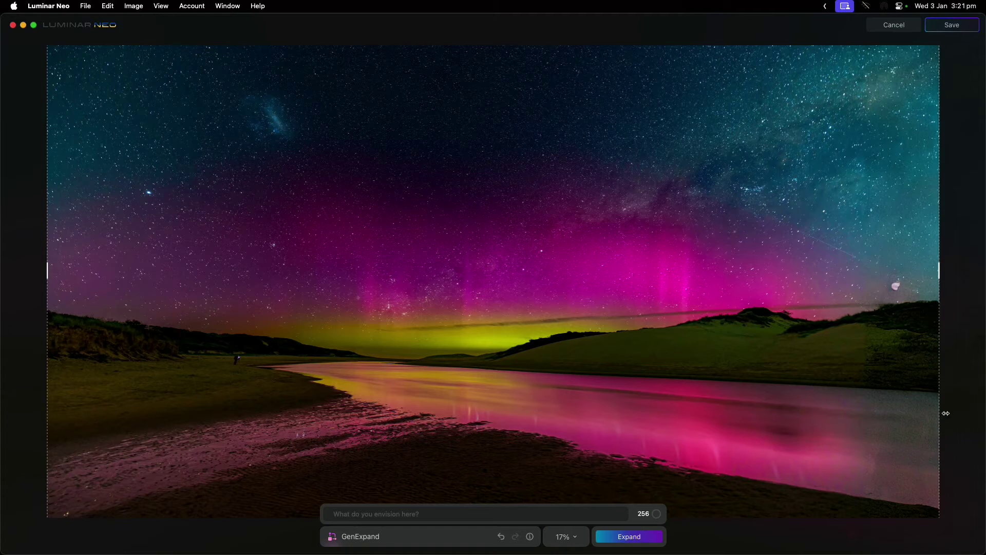
{"action": "left_click", "coordinate": [894, 24]}
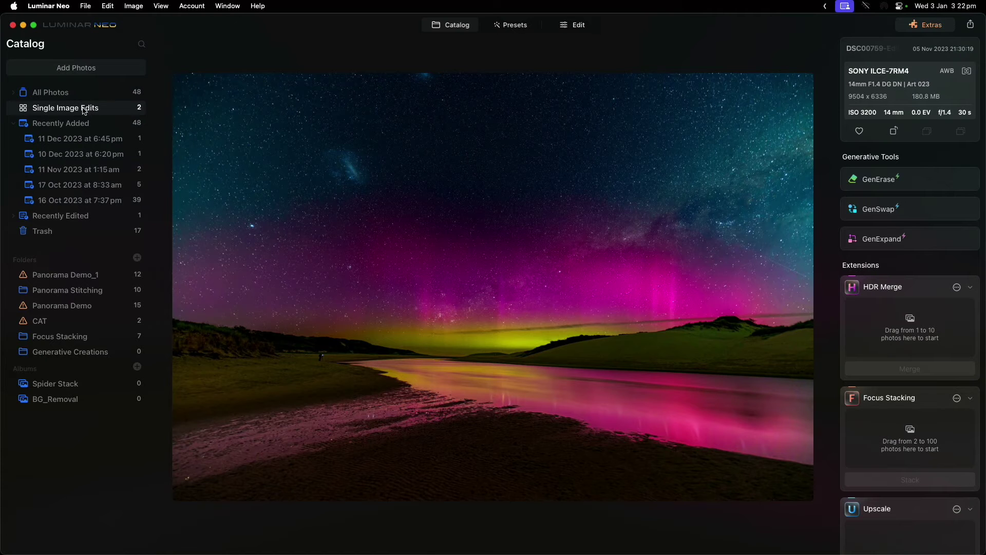
Step: Open the cockatoo photo from the Catalog grid in GenExpand
{"action": "left_click", "coordinate": [464, 24]}
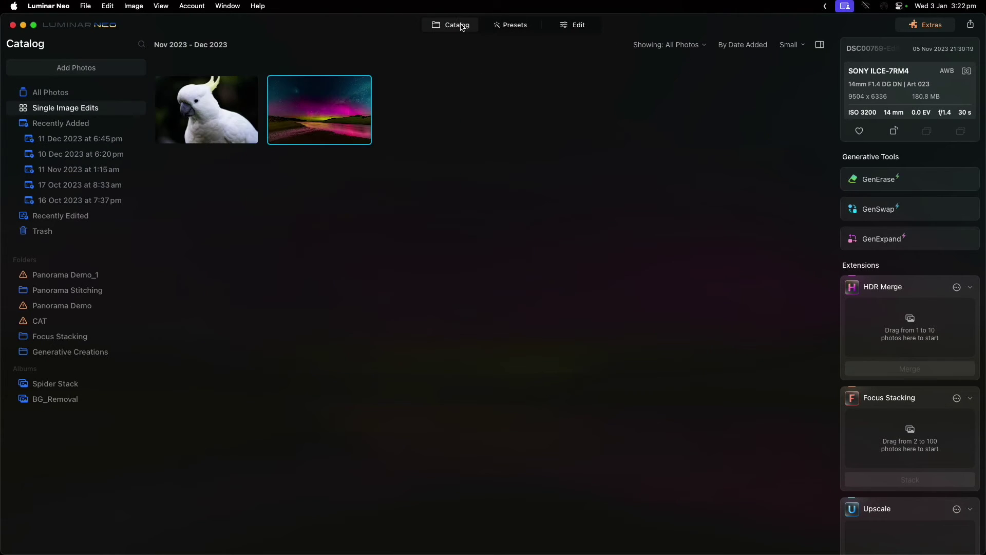
{"action": "double_click", "coordinate": [202, 99]}
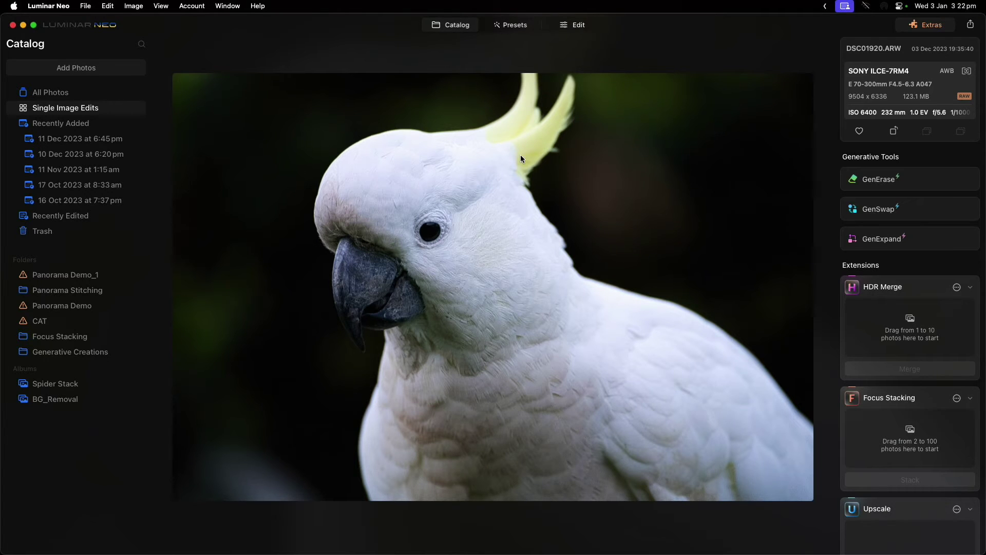
{"action": "left_click", "coordinate": [883, 240]}
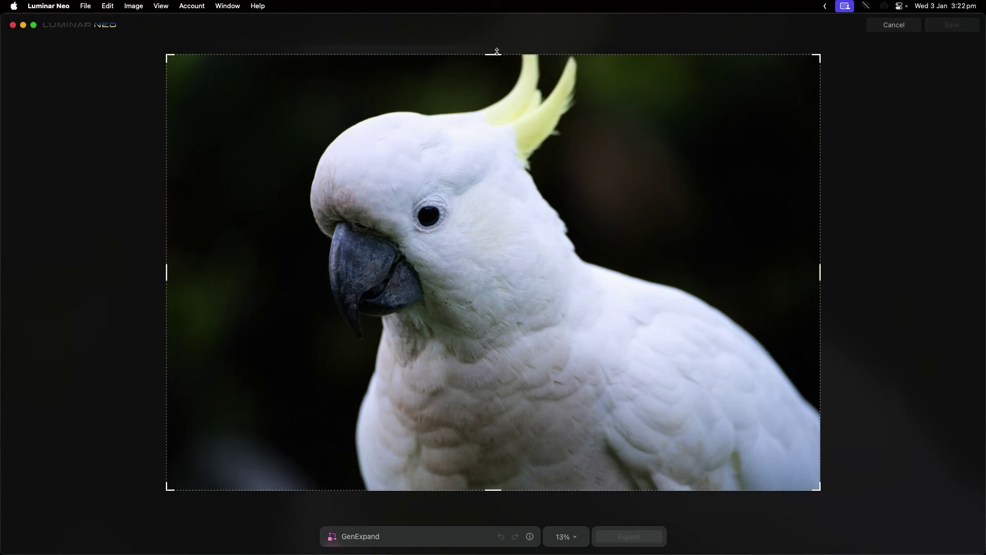
Step: Extend the cockatoo frame upward and generate new background for the top area
{"action": "left_click_drag", "start_coordinate": [497, 51], "coordinate": [497, 18]}
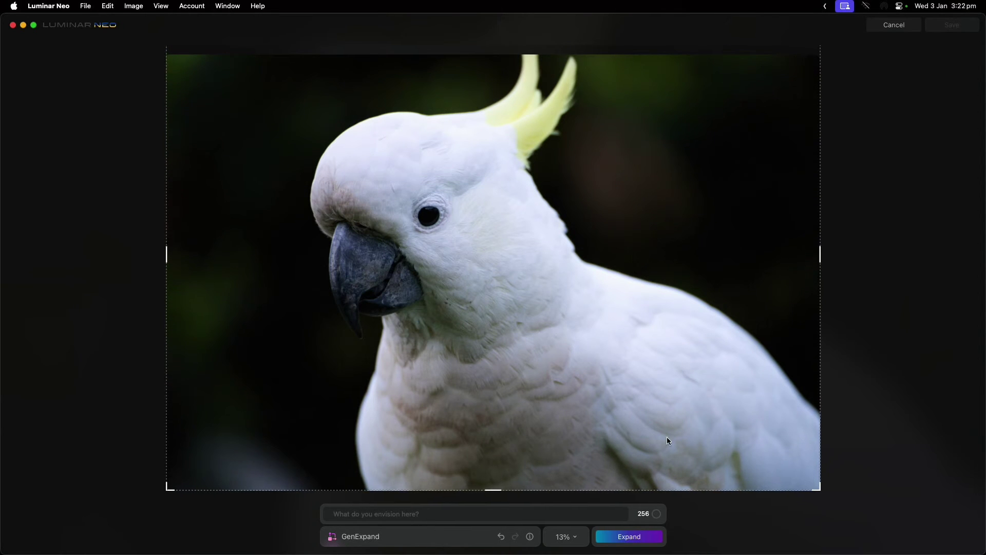
{"action": "left_click", "coordinate": [611, 538]}
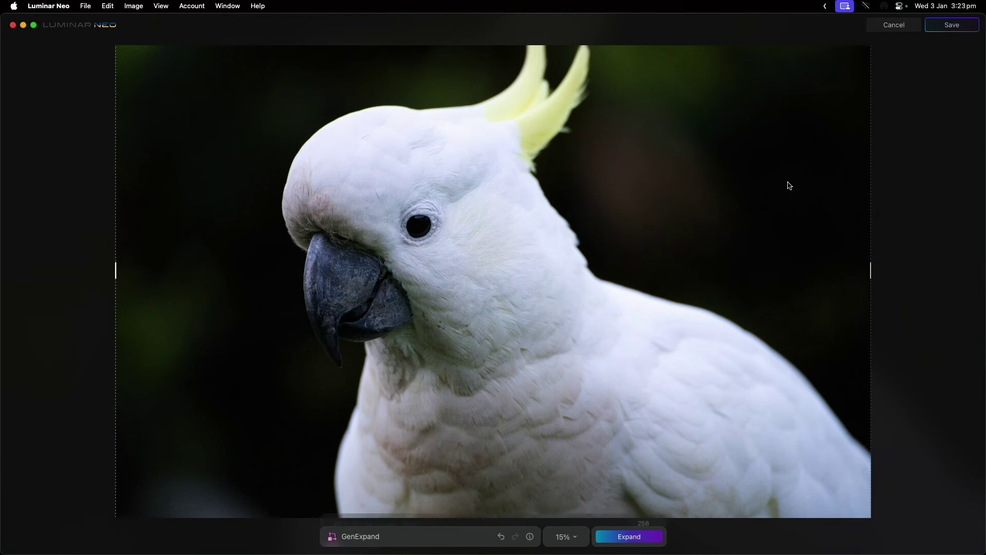
{"action": "left_click", "coordinate": [577, 543]}
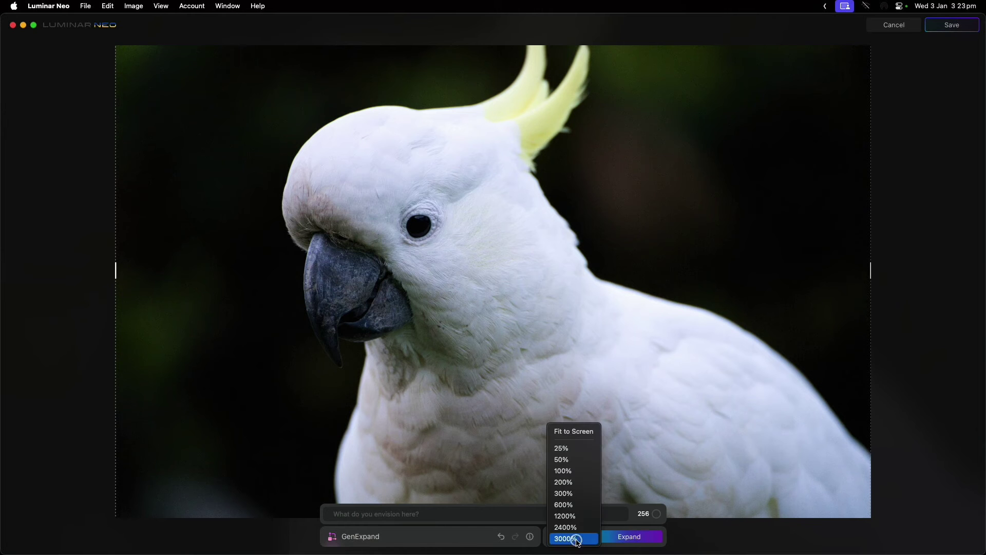
Step: Fit the expanded cockatoo image to screen and save the GenExpand result
{"action": "left_click", "coordinate": [573, 432]}
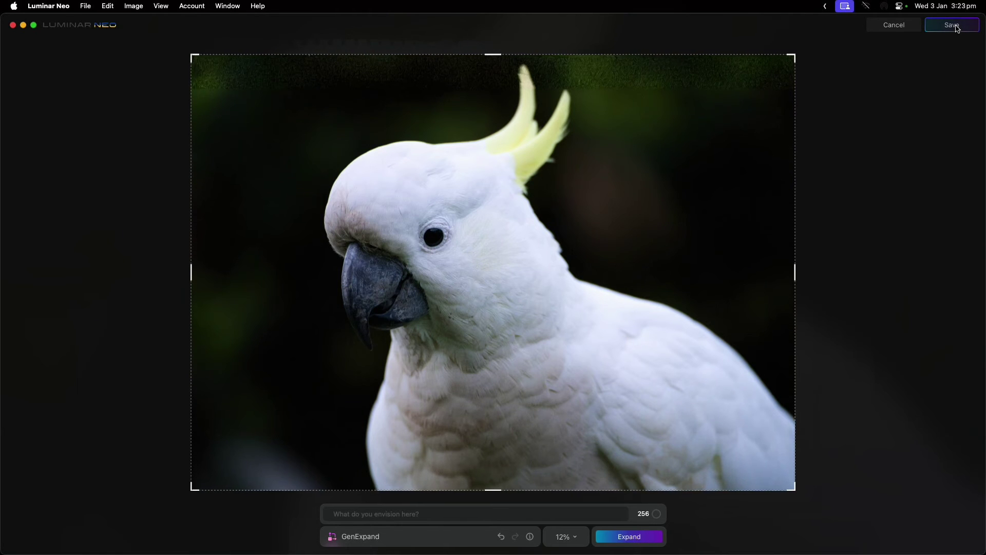
{"action": "left_click", "coordinate": [957, 27]}
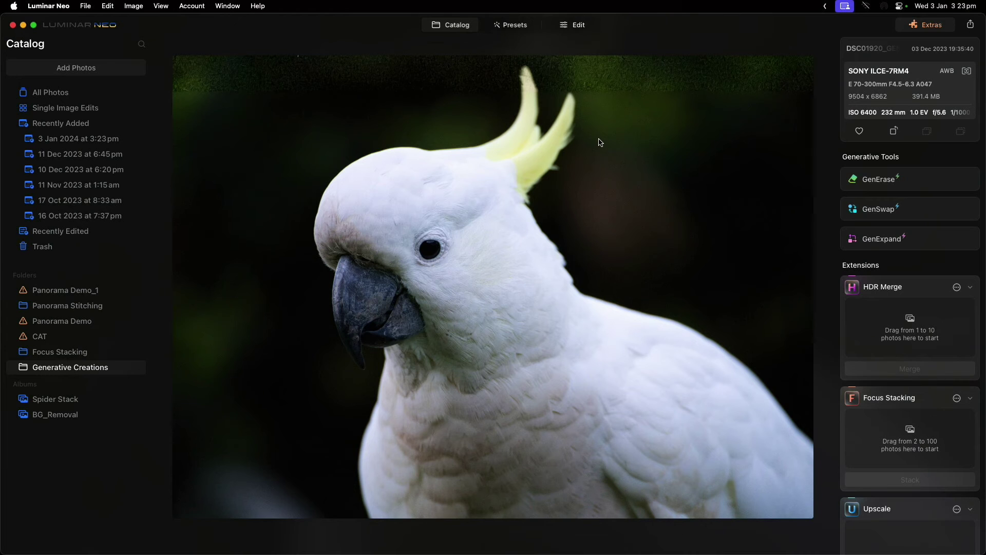
Step: Open the Blur tool from the Creative tools in the Edit workspace
{"action": "left_click", "coordinate": [580, 24]}
{"action": "left_click", "coordinate": [852, 49]}
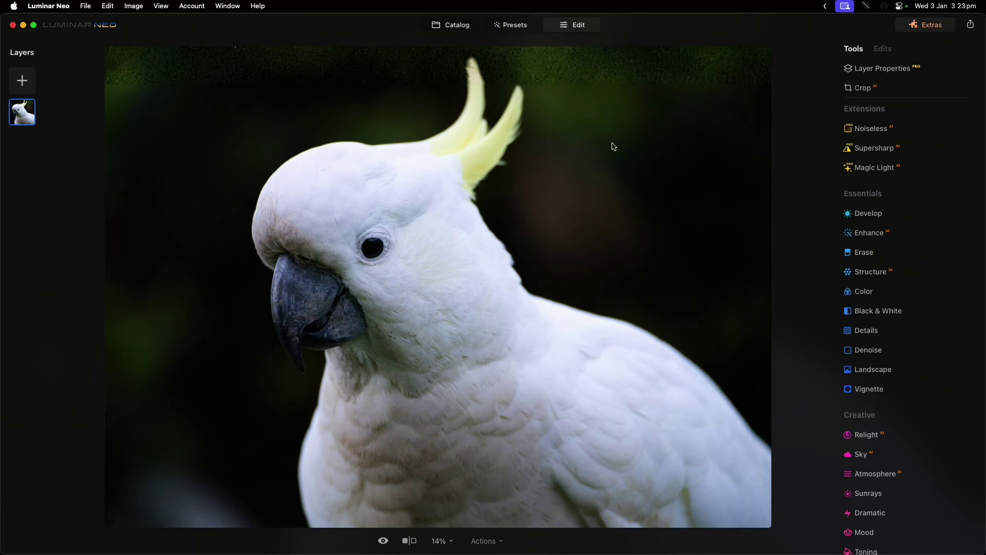
{"action": "scroll", "coordinate": [943, 307], "scroll_direction": "down", "scroll_amount": 2}
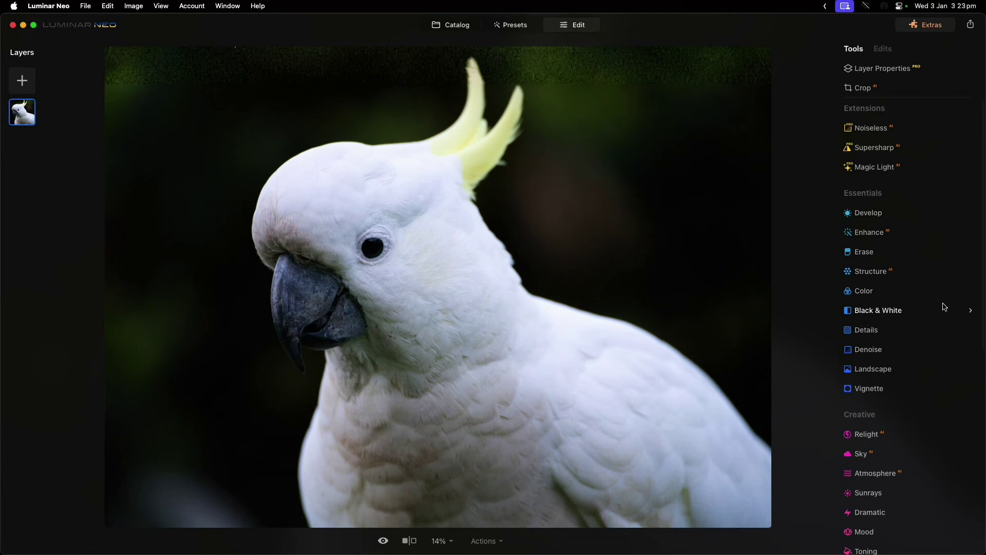
{"action": "scroll", "coordinate": [932, 308], "scroll_direction": "down", "scroll_amount": 10}
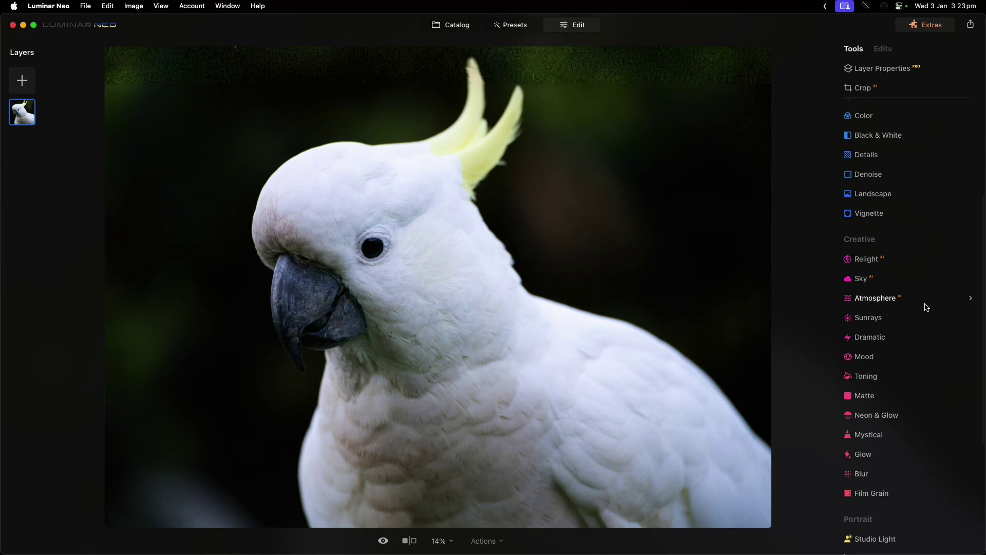
{"action": "left_click", "coordinate": [883, 443]}
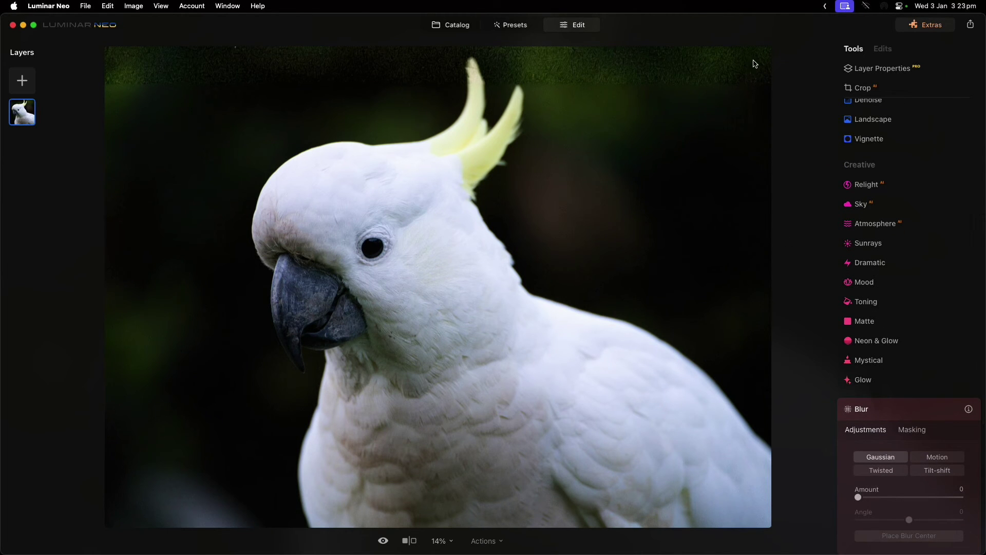
Step: Add a brush mask to the Blur and paint it across the photo's top strip
{"action": "scroll", "coordinate": [917, 390], "scroll_direction": "down", "scroll_amount": 2}
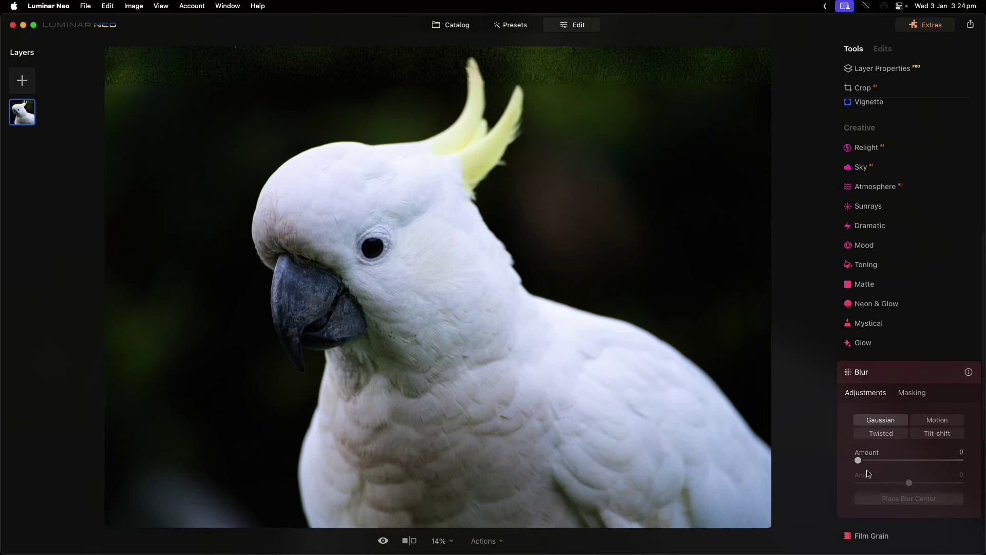
{"action": "left_click", "coordinate": [858, 460]}
{"action": "left_click", "coordinate": [912, 393]}
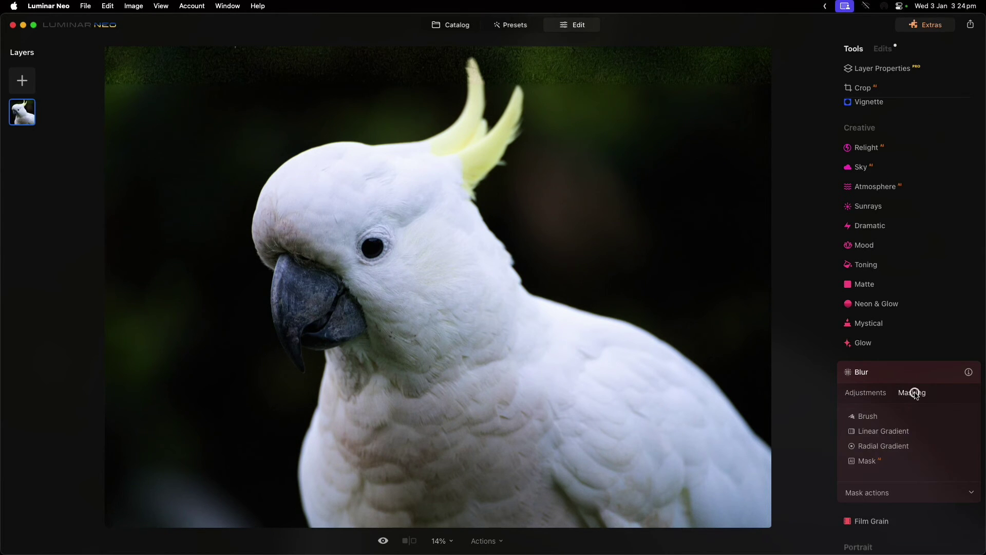
{"action": "left_click", "coordinate": [868, 416]}
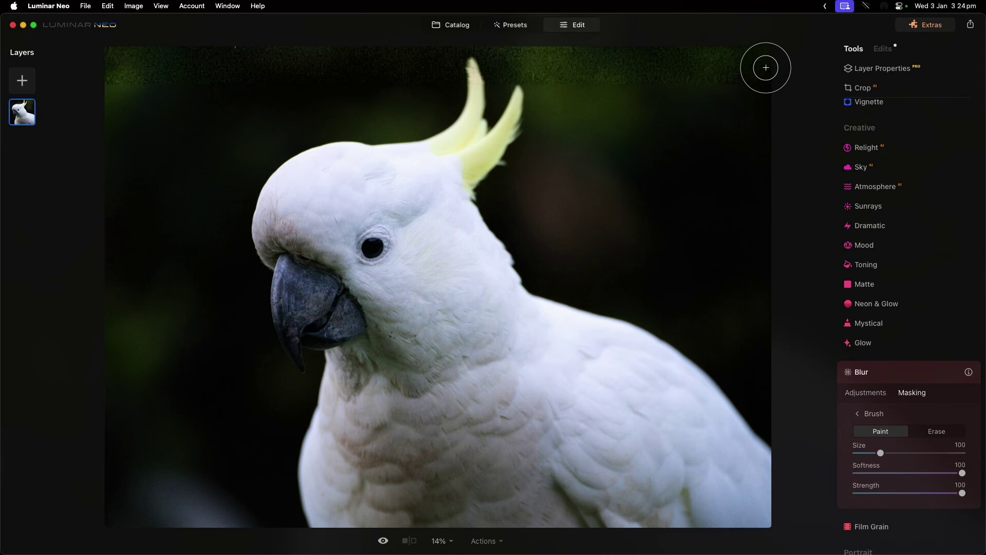
{"action": "key", "text": "bracketright"}
{"action": "key", "text": "bracketright"}
{"action": "key", "text": "bracketright"}
{"action": "key", "text": "bracketright"}
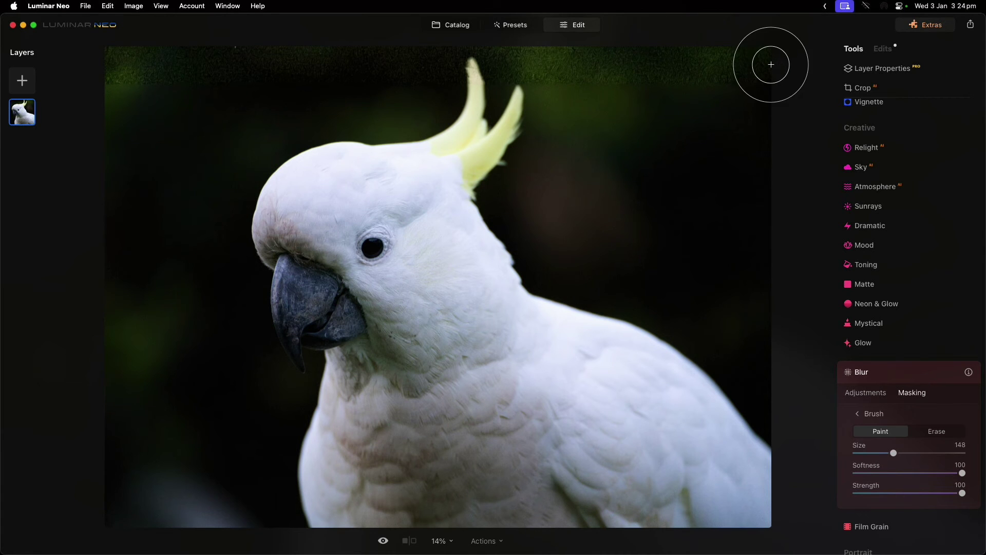
{"action": "mouse_move", "coordinate": [766, 64]}
{"action": "left_mouse_down"}
{"action": "mouse_move", "coordinate": [596, 57]}
{"action": "mouse_move", "coordinate": [529, 30]}
{"action": "mouse_move", "coordinate": [424, 12]}
{"action": "mouse_move", "coordinate": [350, 46]}
{"action": "mouse_move", "coordinate": [88, 48]}
{"action": "left_mouse_up"}
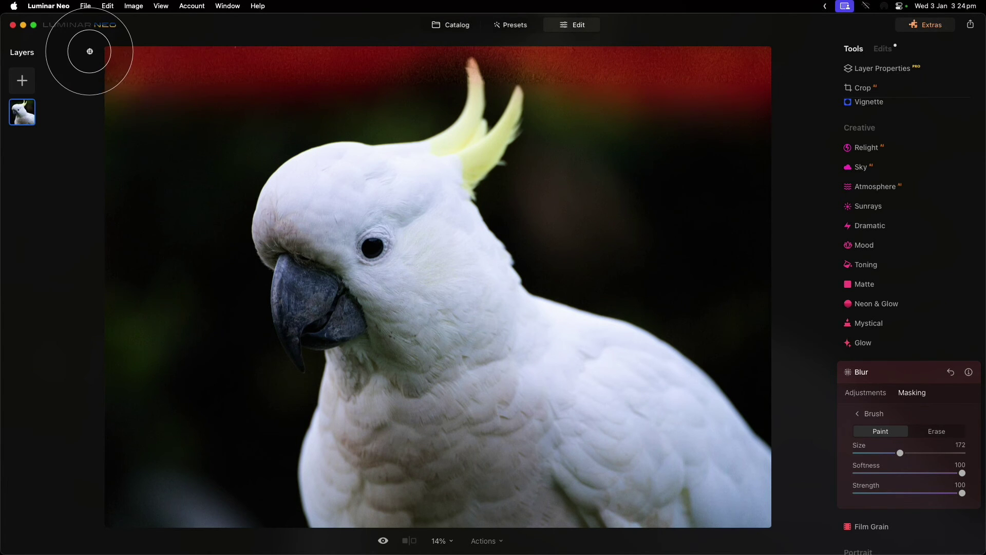
{"action": "key", "text": "bracketleft"}
{"action": "key", "text": "bracketleft"}
{"action": "key", "text": "bracketleft"}
{"action": "key", "text": "bracketleft"}
{"action": "key", "text": "bracketleft"}
{"action": "key", "text": "bracketleft"}
{"action": "key", "text": "bracketleft"}
{"action": "key", "text": "bracketleft"}
{"action": "key", "text": "bracketleft"}
{"action": "key", "text": "bracketleft"}
{"action": "key", "text": "bracketleft"}
{"action": "key", "text": "bracketleft"}
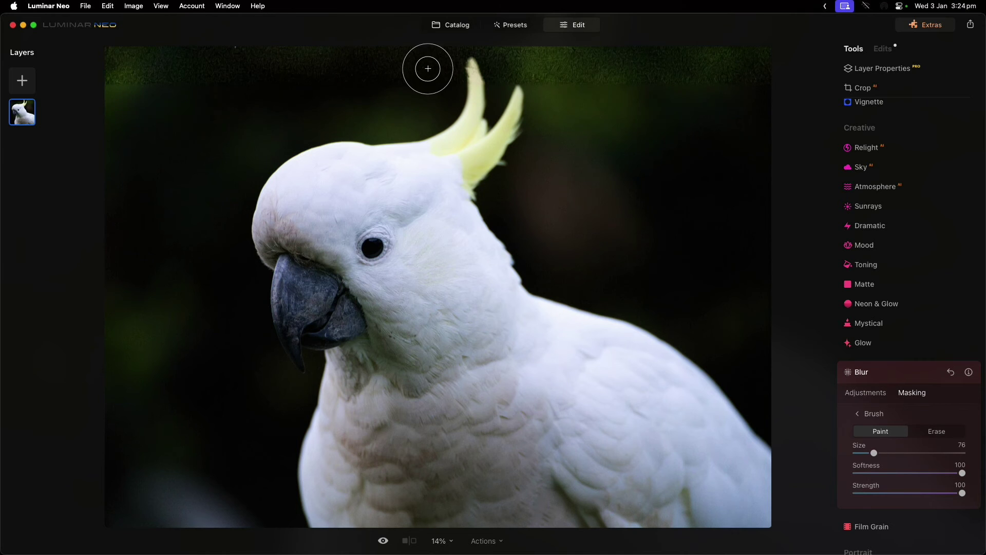
{"action": "mouse_move", "coordinate": [434, 72]}
{"action": "left_mouse_down"}
{"action": "mouse_move", "coordinate": [428, 67]}
{"action": "mouse_move", "coordinate": [482, 45]}
{"action": "mouse_move", "coordinate": [504, 73]}
{"action": "mouse_move", "coordinate": [564, 76]}
{"action": "mouse_move", "coordinate": [534, 73]}
{"action": "mouse_move", "coordinate": [463, 37]}
{"action": "mouse_move", "coordinate": [456, 83]}
{"action": "mouse_move", "coordinate": [483, 53]}
{"action": "mouse_move", "coordinate": [495, 76]}
{"action": "mouse_move", "coordinate": [577, 73]}
{"action": "left_mouse_up"}
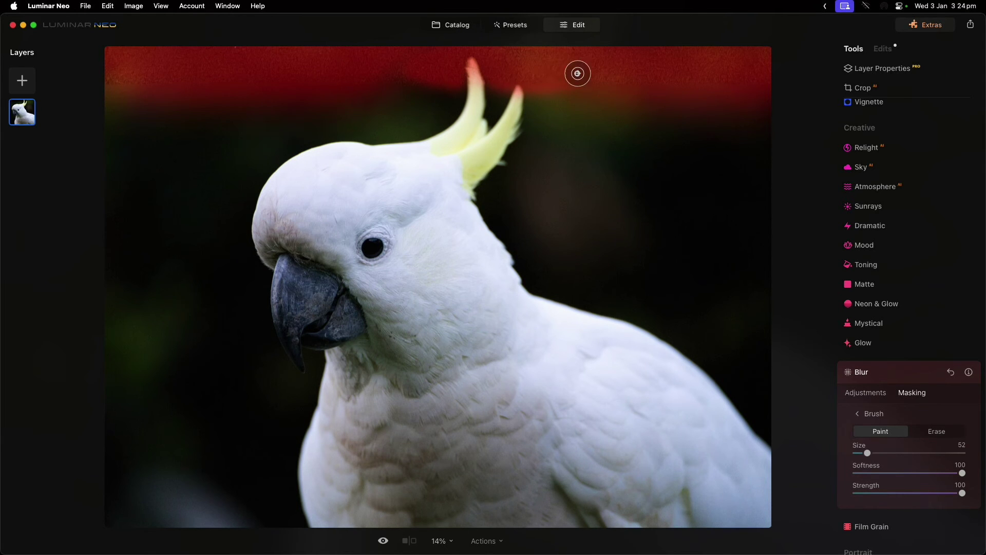
Step: Erase the cockatoo's crest from the Blur mask with a small brush
{"action": "left_click", "coordinate": [927, 432]}
{"action": "key", "text": "["}
{"action": "key", "text": "["}
{"action": "key", "text": "["}
{"action": "key", "text": "["}
{"action": "left_click_drag", "start_coordinate": [476, 74], "coordinate": [471, 68]}
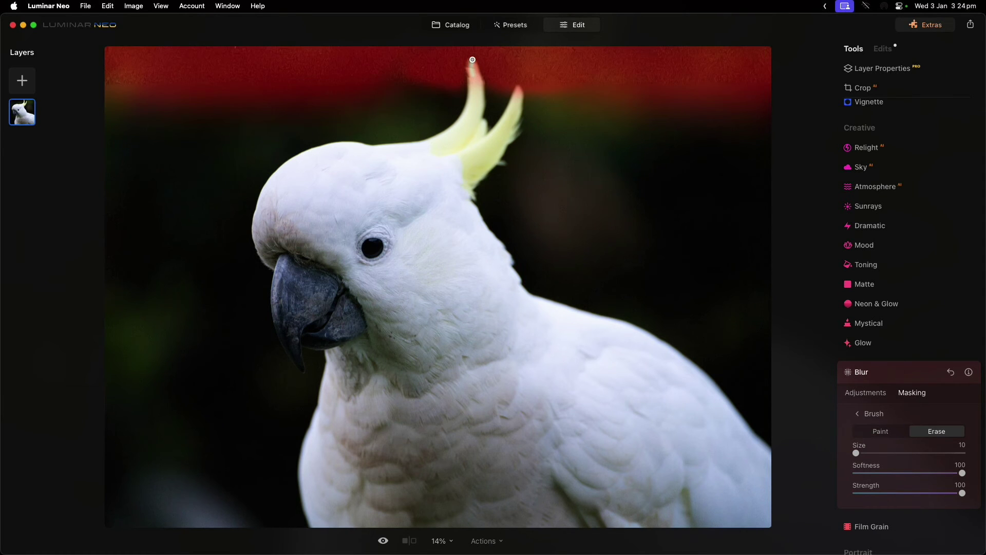
{"action": "mouse_move", "coordinate": [477, 69]}
{"action": "left_mouse_down"}
{"action": "mouse_move", "coordinate": [477, 153]}
{"action": "mouse_move", "coordinate": [518, 93]}
{"action": "mouse_move", "coordinate": [510, 128]}
{"action": "left_mouse_up"}
{"action": "key", "text": "bracketright"}
{"action": "key", "text": "bracketright"}
{"action": "key", "text": "bracketright"}
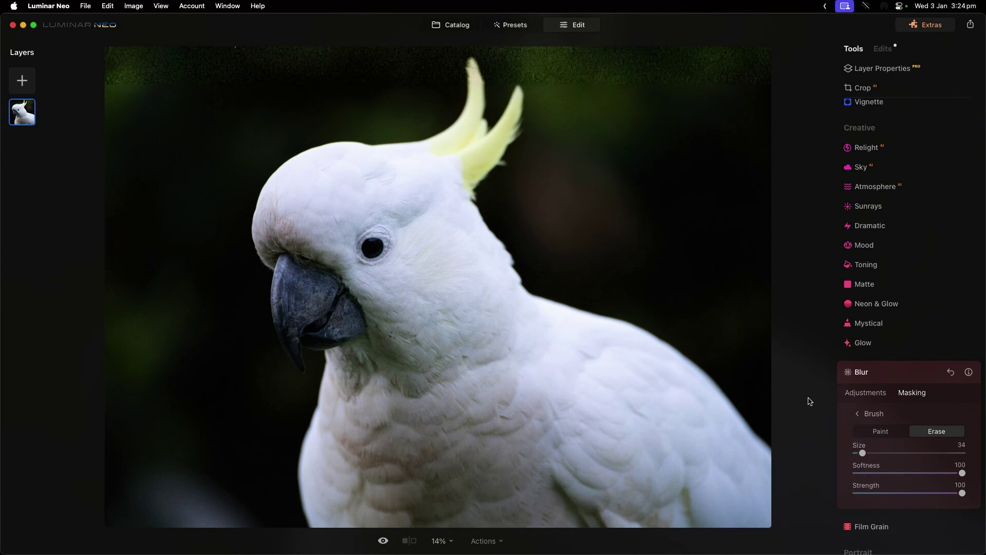
{"action": "left_click", "coordinate": [880, 392]}
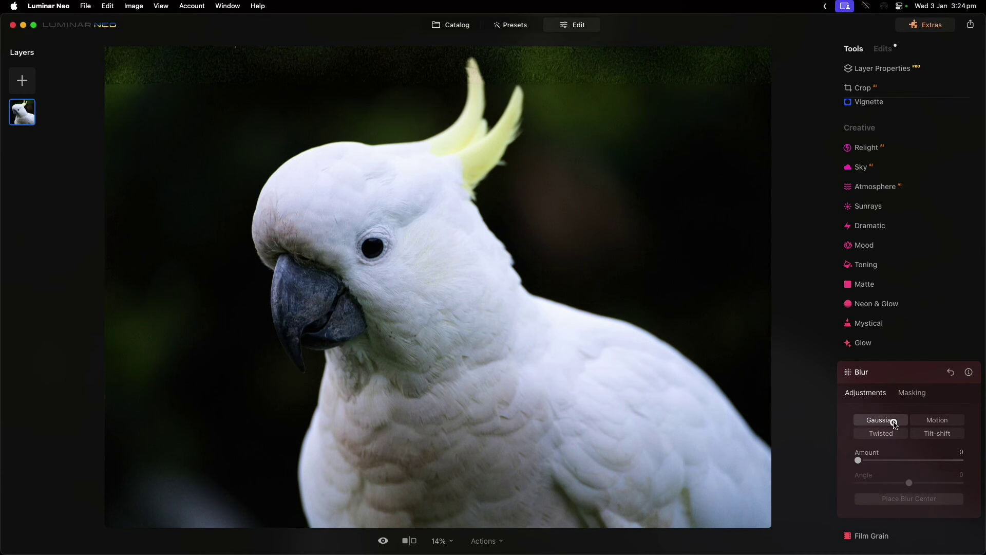
Step: Set Blur Amount to 52 and, after trying Motion and Tilt-shift, keep Gaussian
{"action": "left_click_drag", "start_coordinate": [858, 460], "coordinate": [910, 461]}
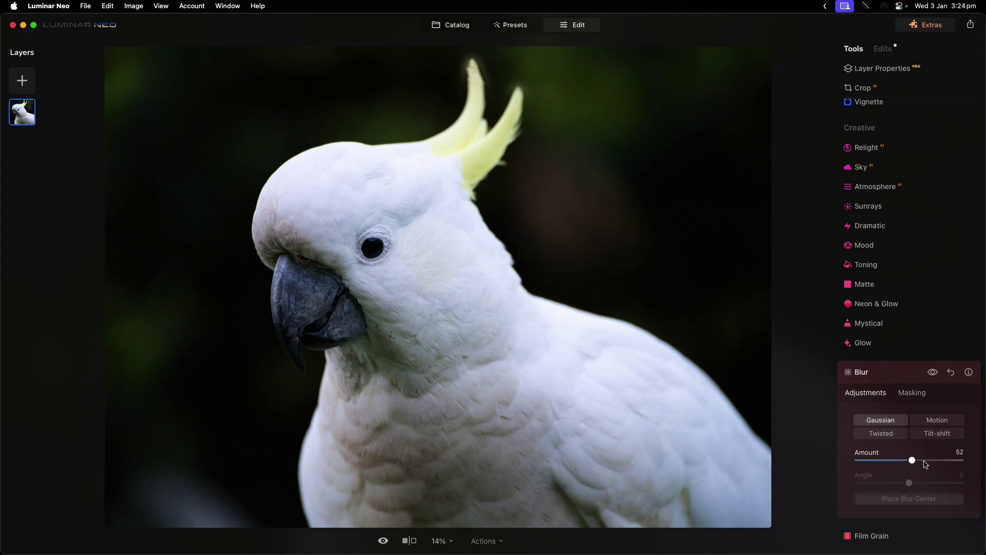
{"action": "left_click", "coordinate": [919, 420]}
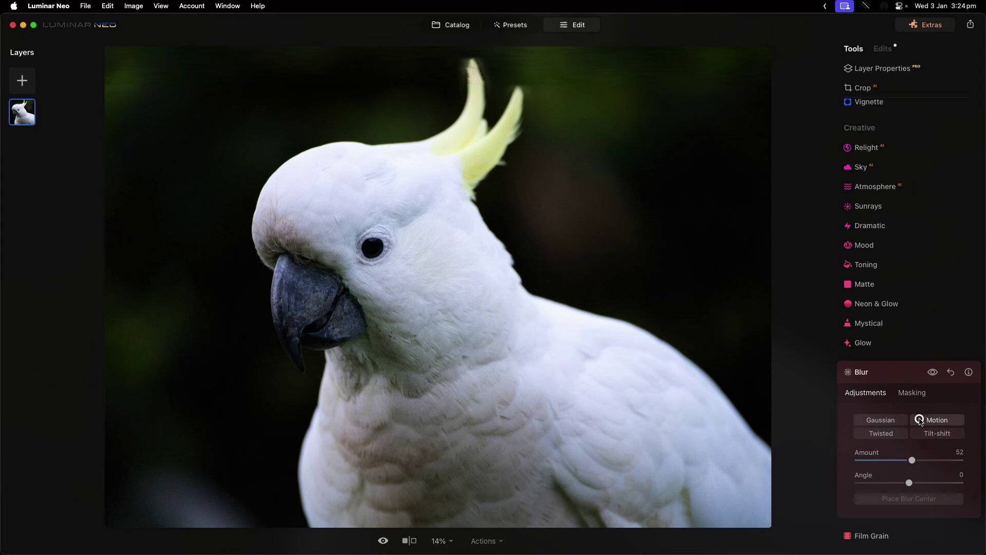
{"action": "left_click", "coordinate": [881, 421]}
{"action": "left_click", "coordinate": [930, 434]}
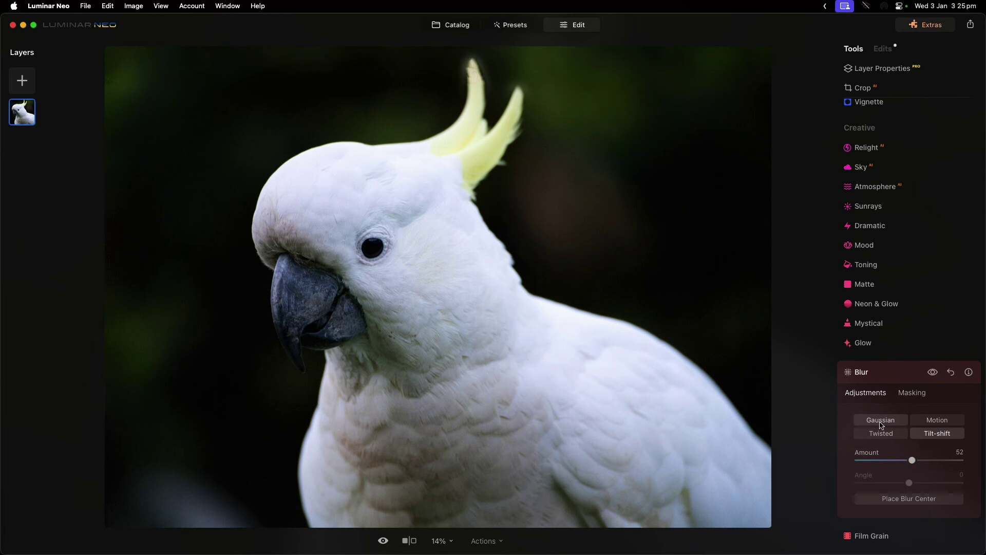
{"action": "left_click", "coordinate": [881, 423]}
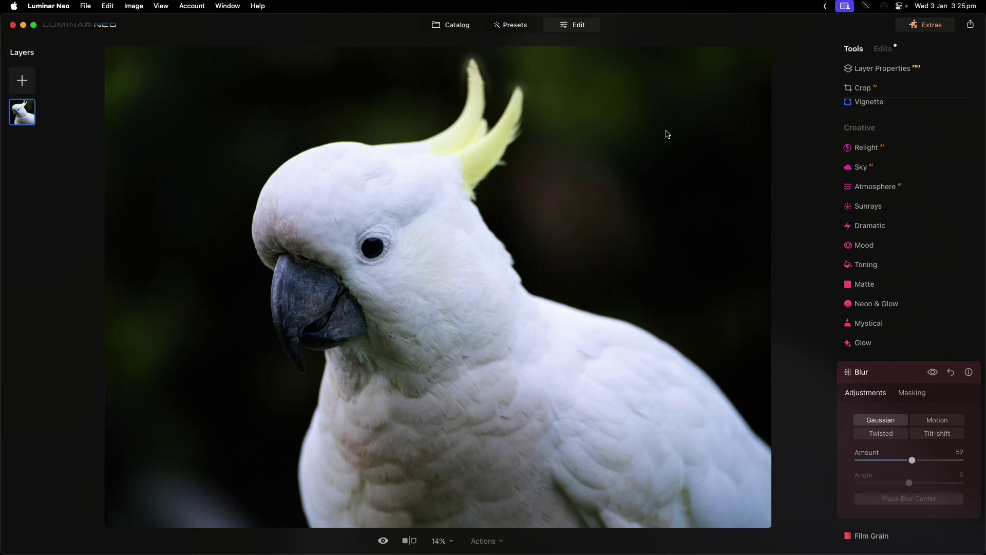
Step: Switch to the Catalog and open the blurred cockatoo photo enlarged
{"action": "left_click", "coordinate": [451, 25]}
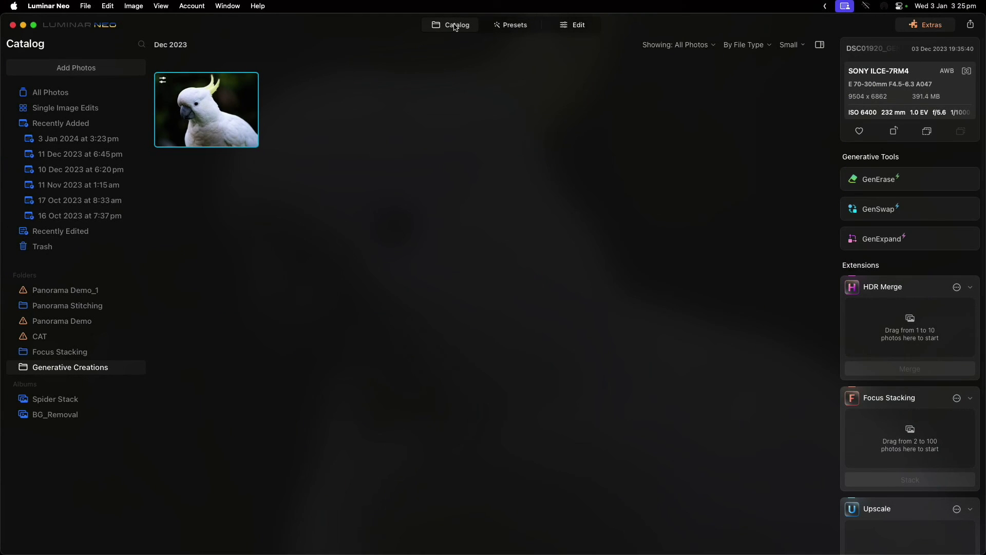
{"action": "double_click", "coordinate": [244, 100]}
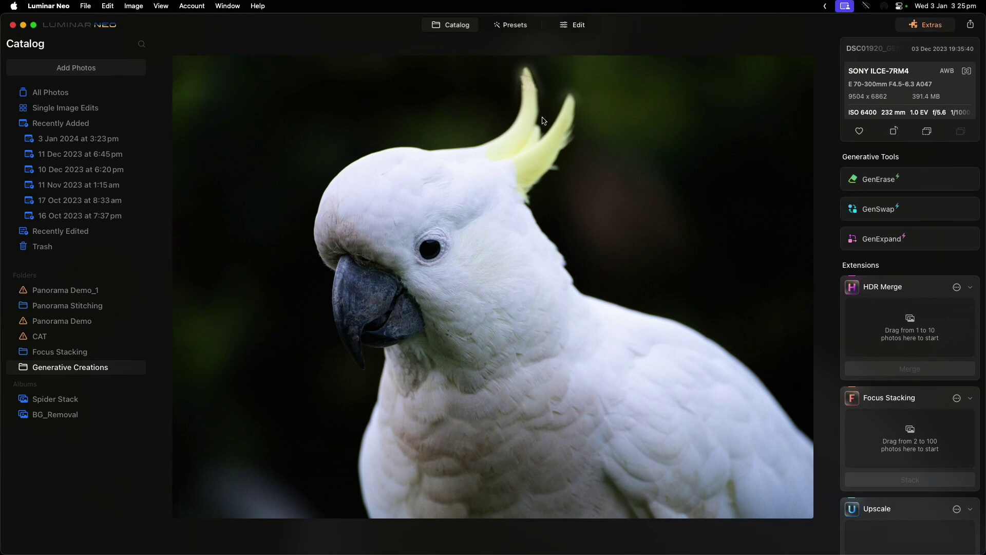